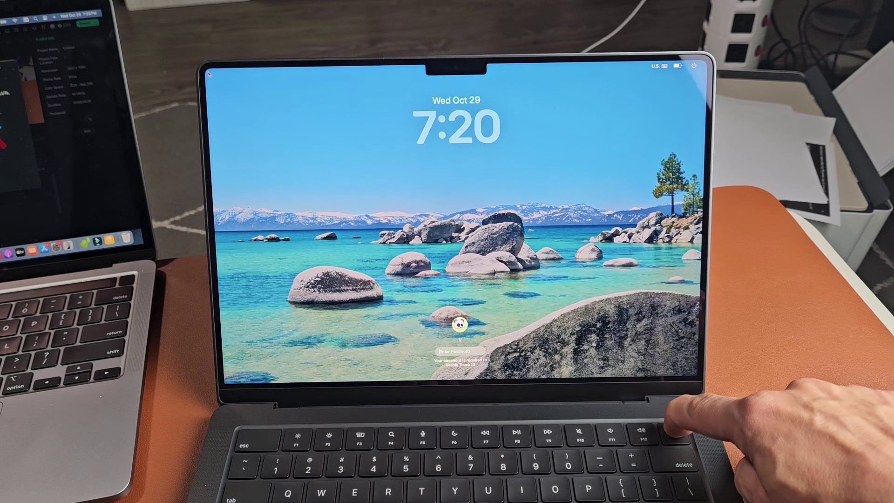
{"action": "key", "text": "XF86PowerOff"}
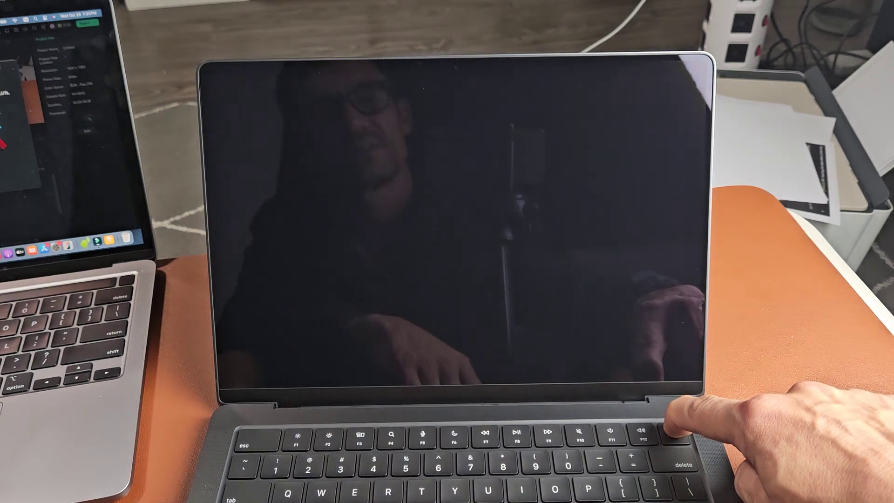